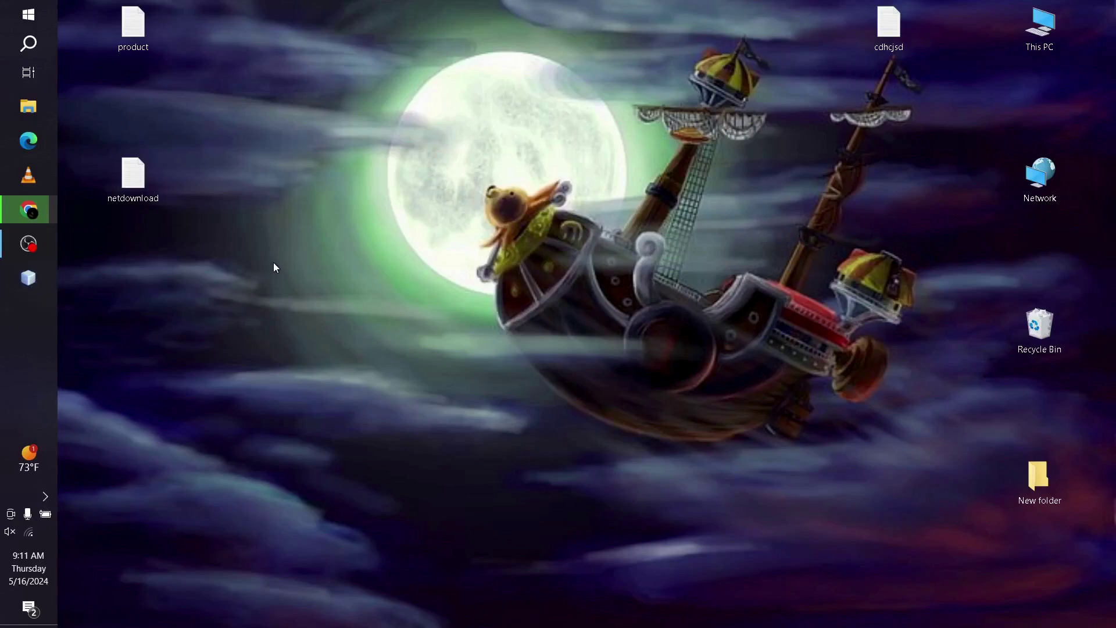
Step: Launch NetBeans from its pinned taskbar shortcut and exit the IDE, terminating the project loading
click(33, 286)
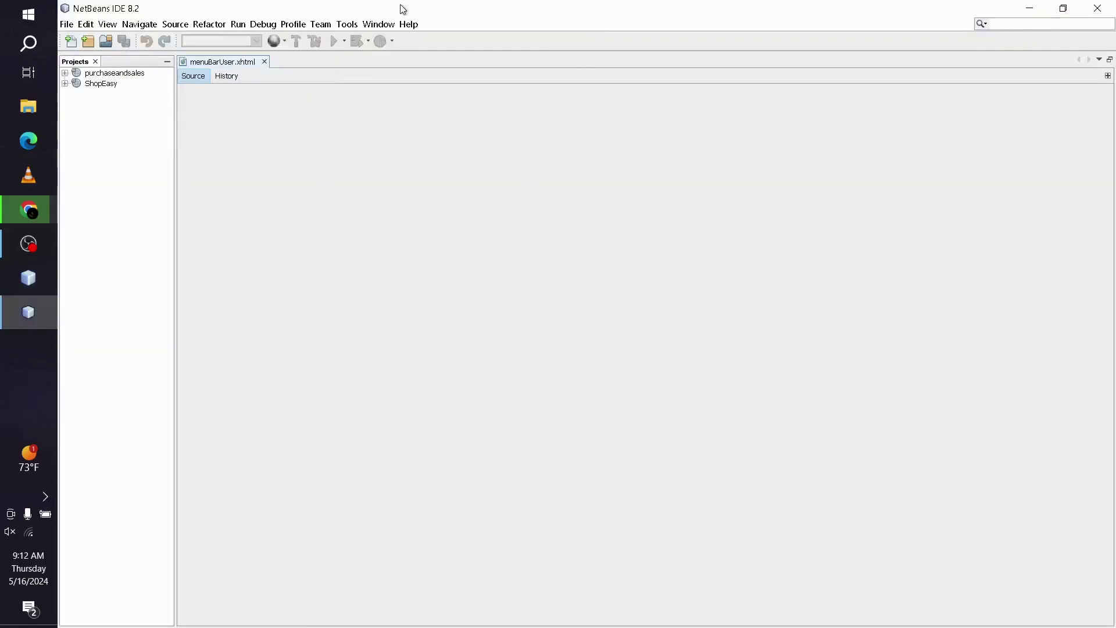
click(1097, 9)
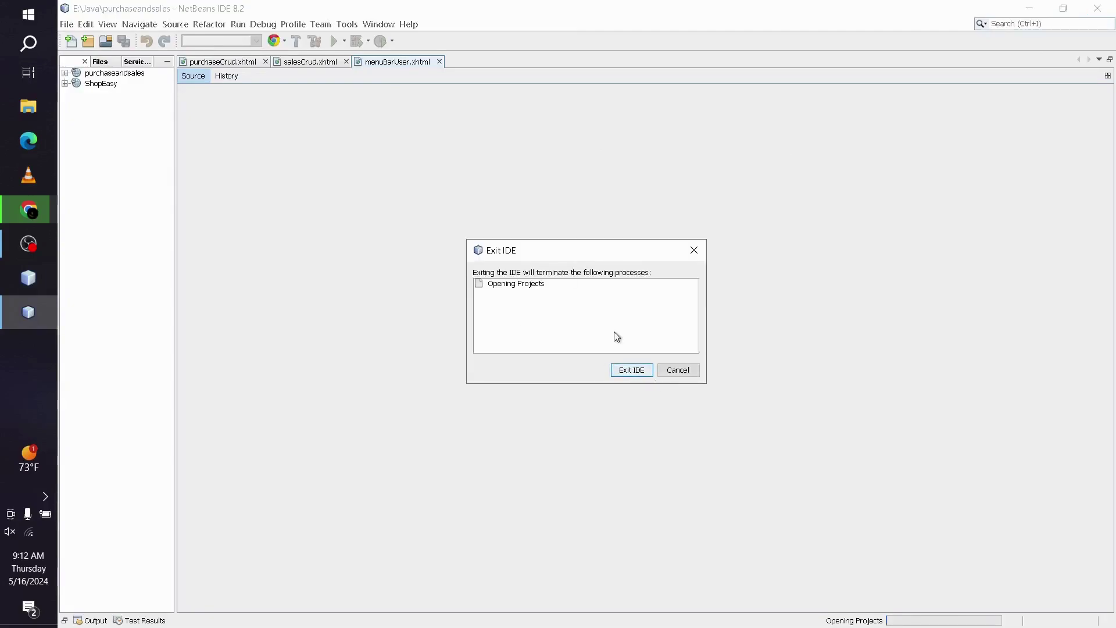
click(651, 371)
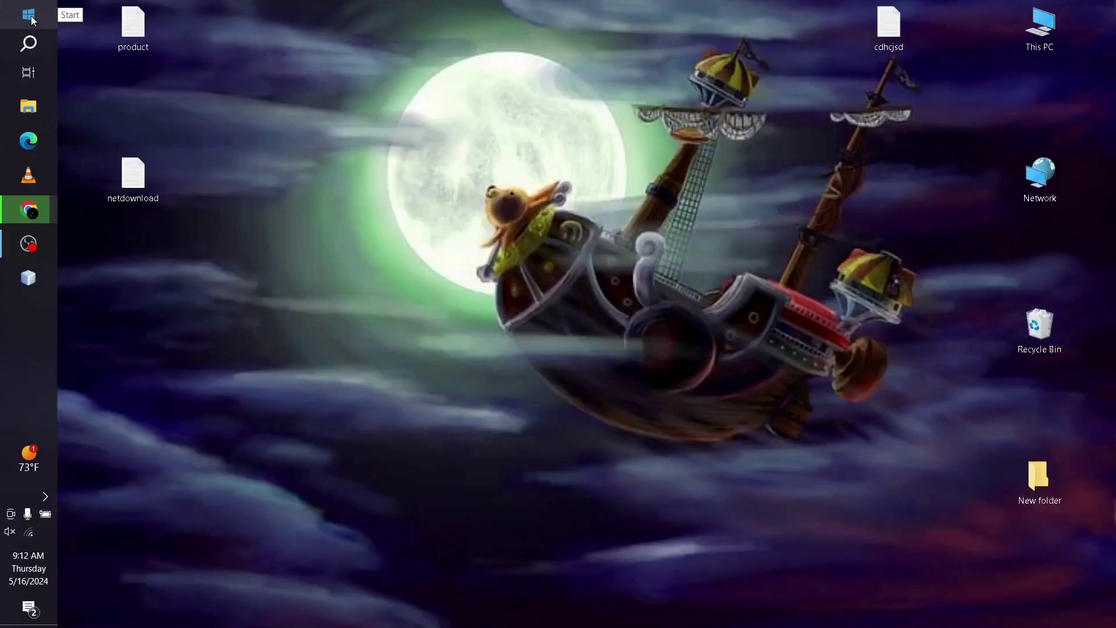
Step: Search Windows for "netbeans", launch the NetBeans app, close the search and exit the IDE
click(31, 16)
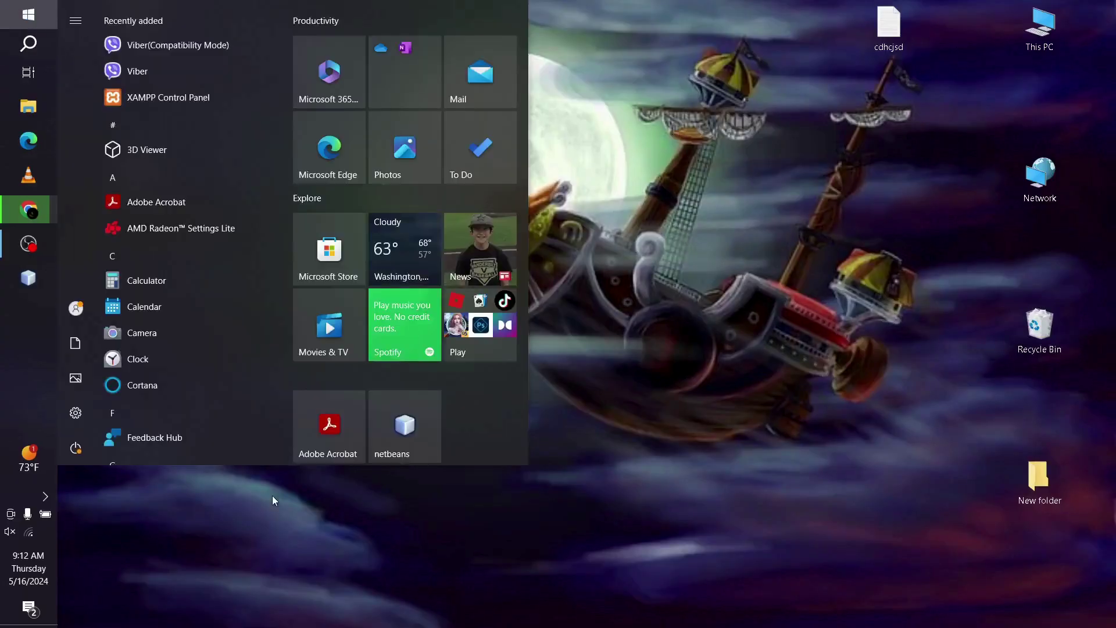
text(netbeans)
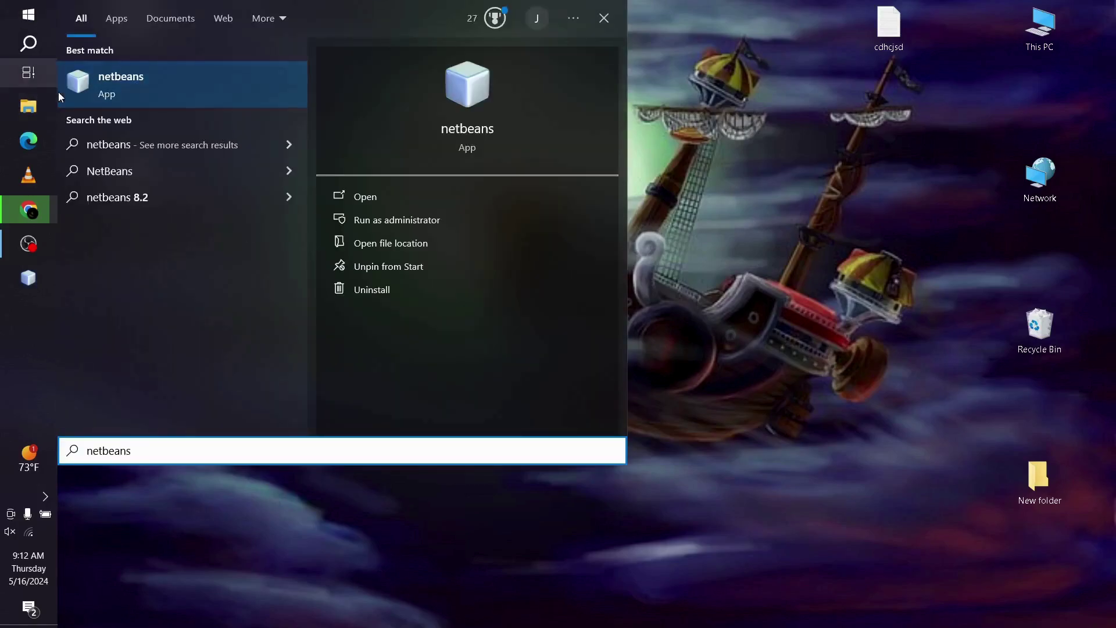
click(112, 94)
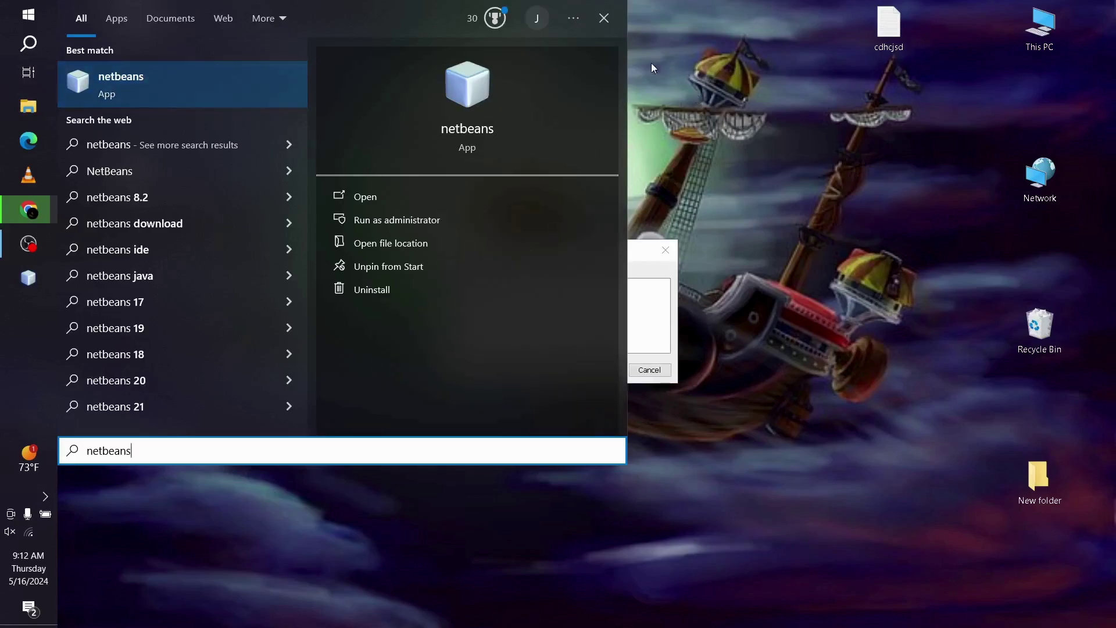
click(602, 18)
click(603, 372)
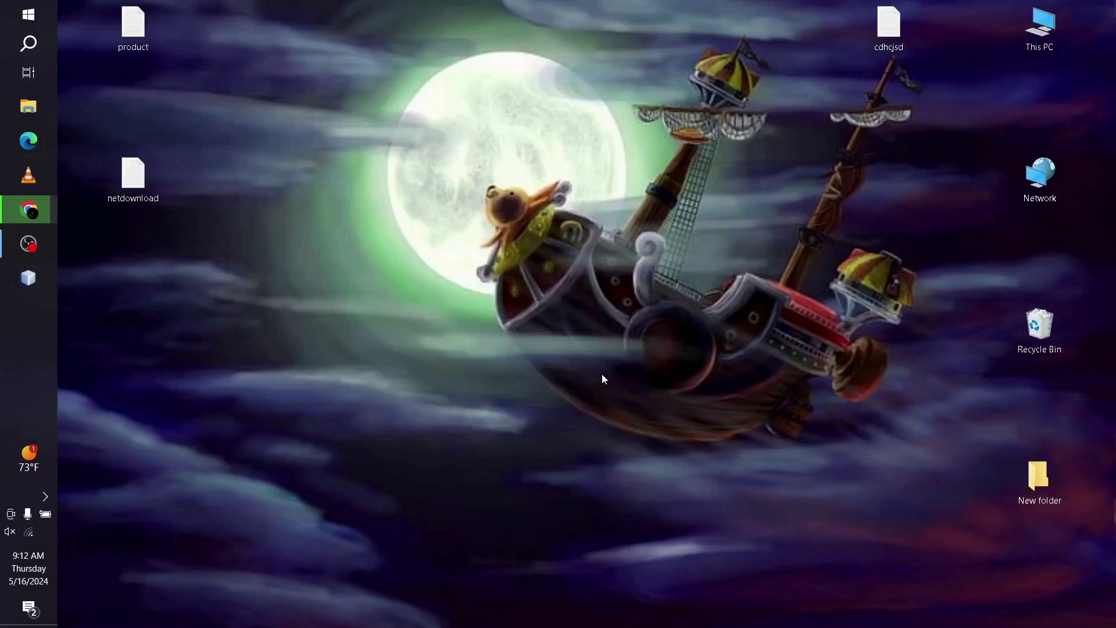
Step: Unpin NetBeans from the taskbar and from Start
right_click(26, 280)
click(88, 302)
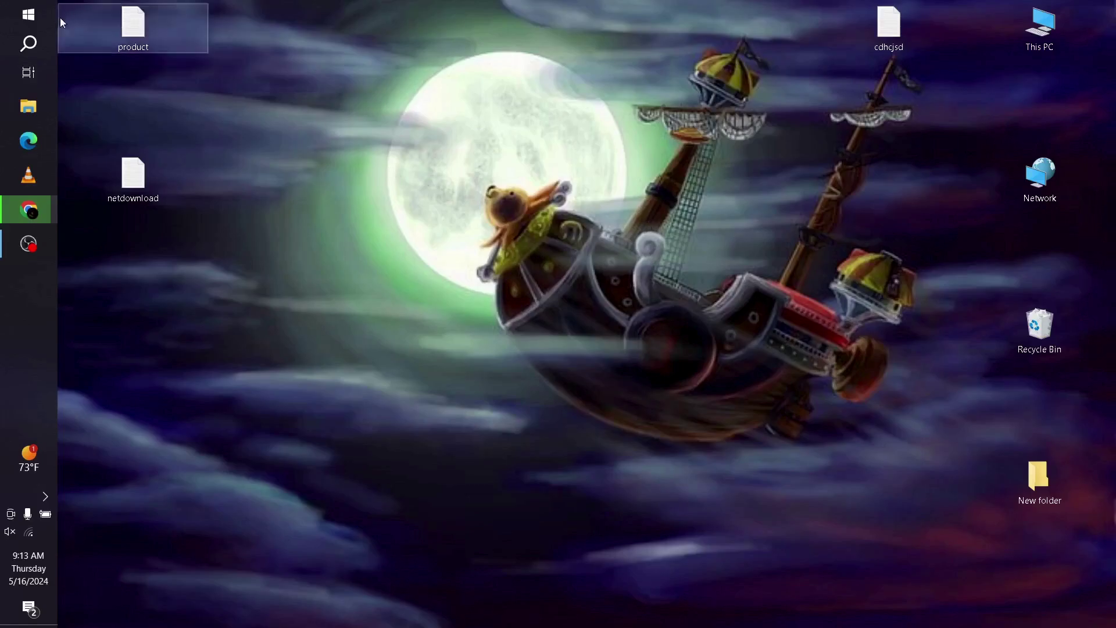
click(26, 12)
text(netb)
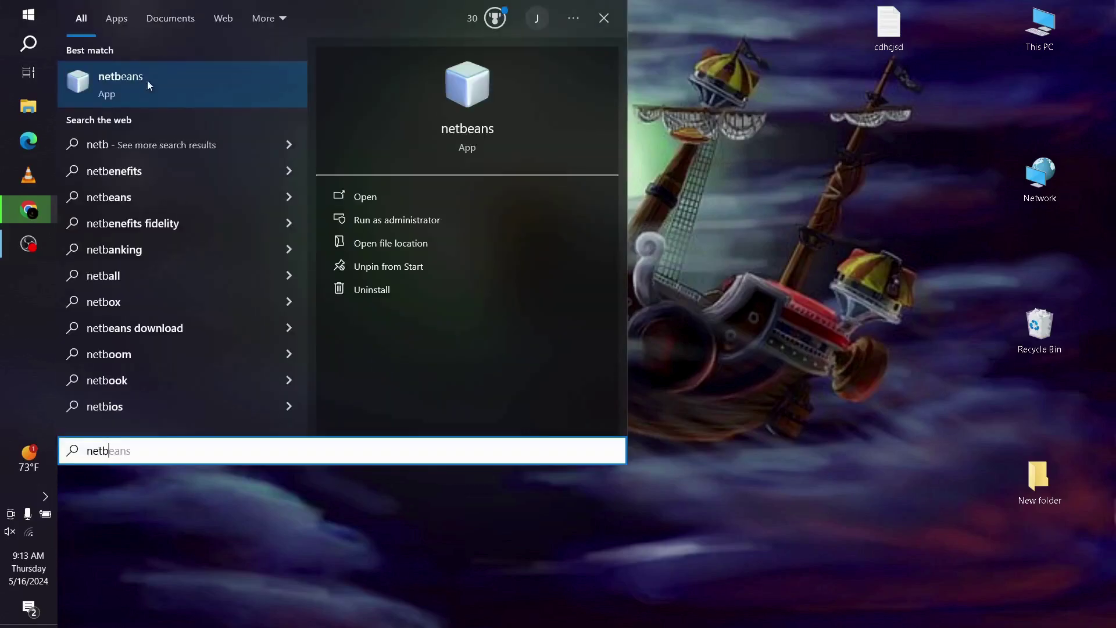
click(418, 268)
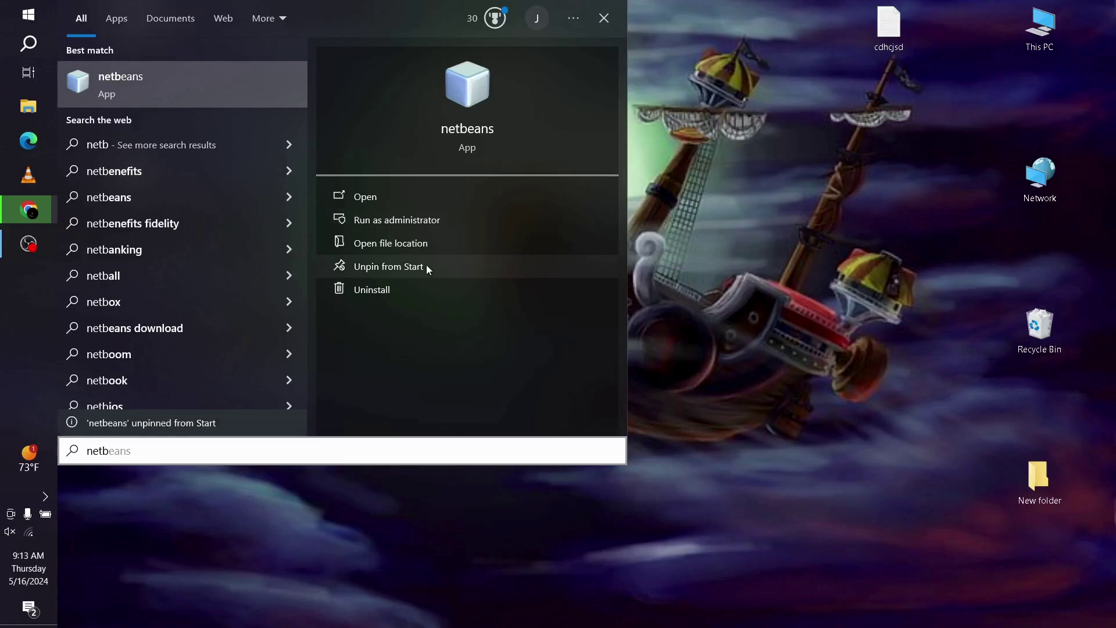
click(604, 18)
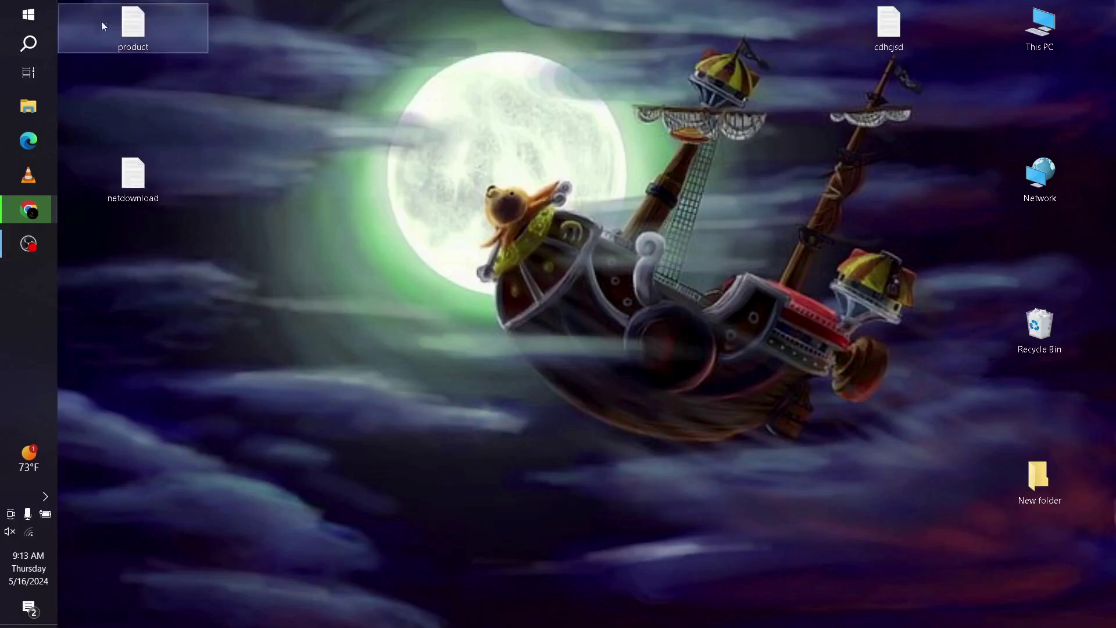
Step: Search Windows for "netbean" to check for an installed NetBeans app, and close the search
click(36, 14)
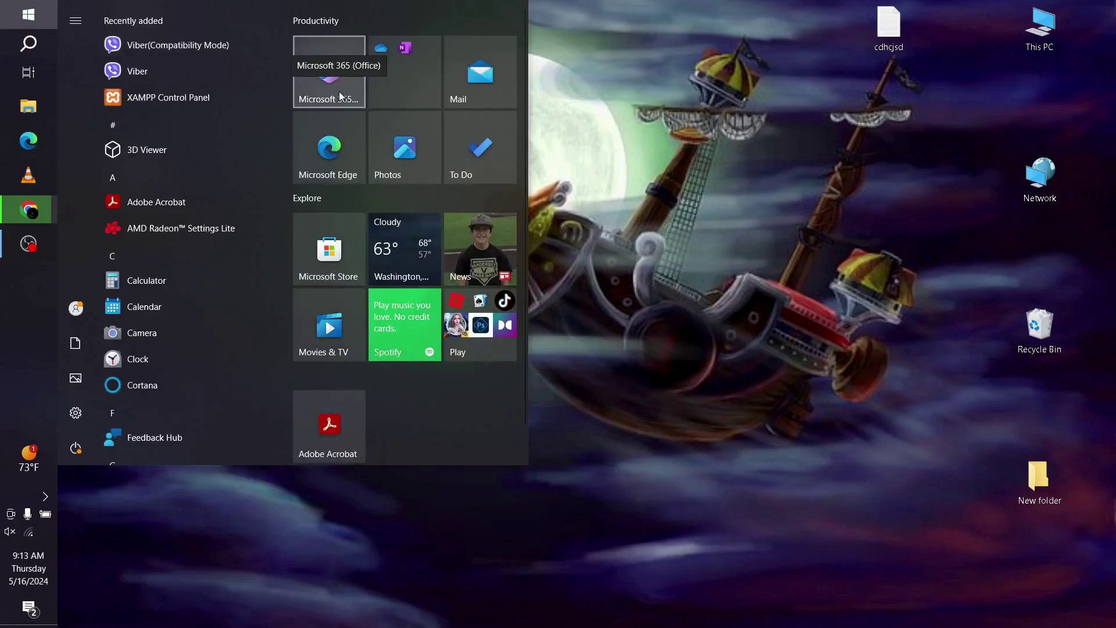
text(net)
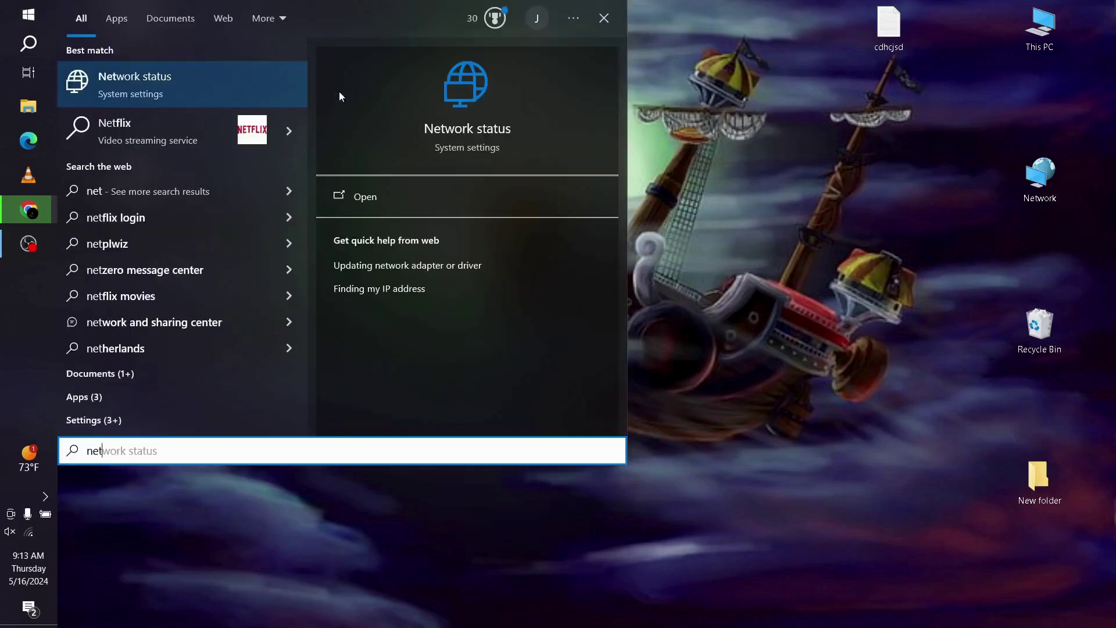
text(bean)
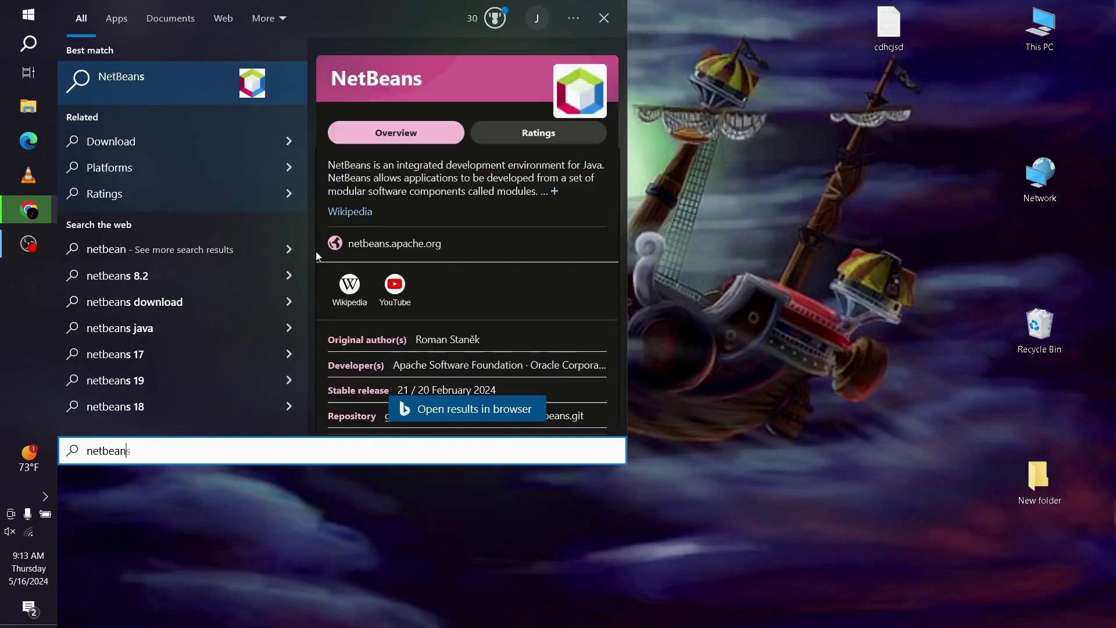
click(775, 156)
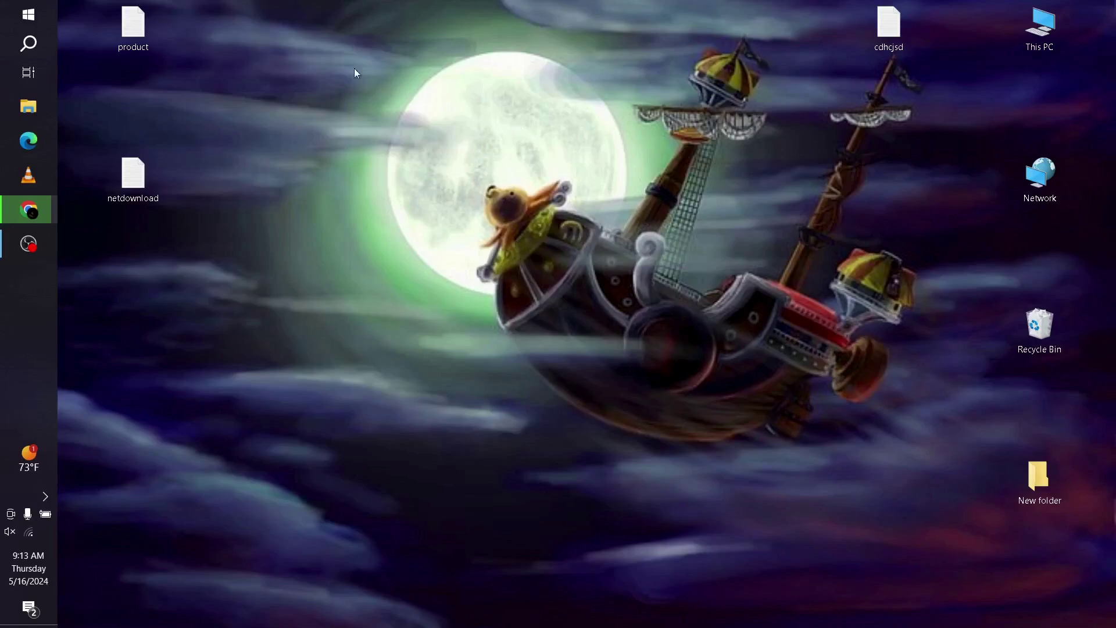
Step: Switch to File Explorer and open the folder C:\Program Files\NetBeans 8.2\bin
click(29, 107)
click(148, 472)
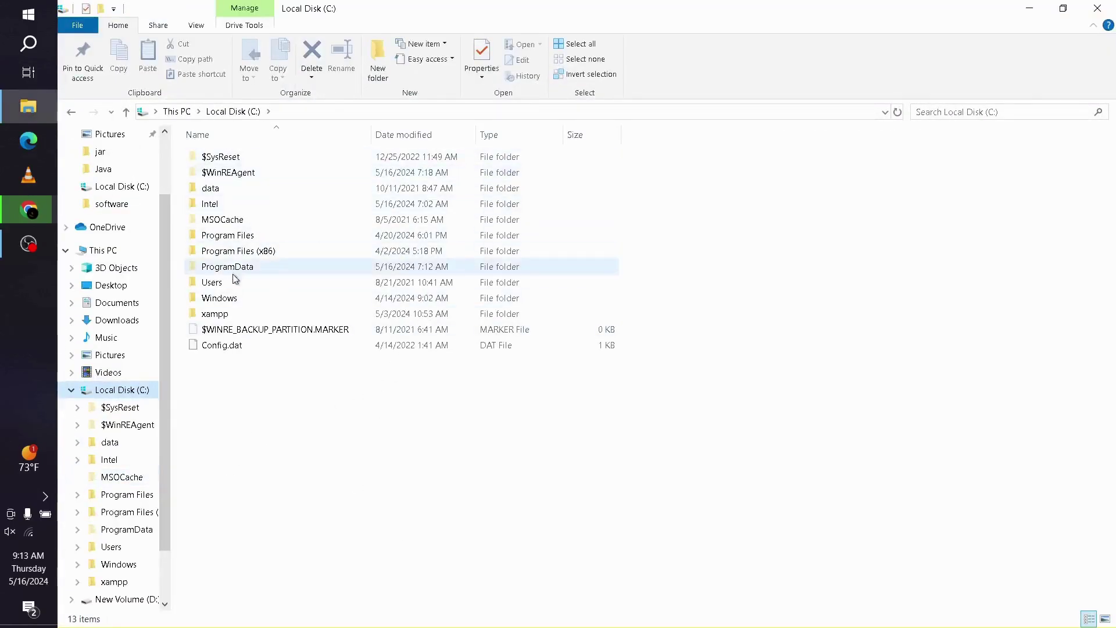
double_click(241, 238)
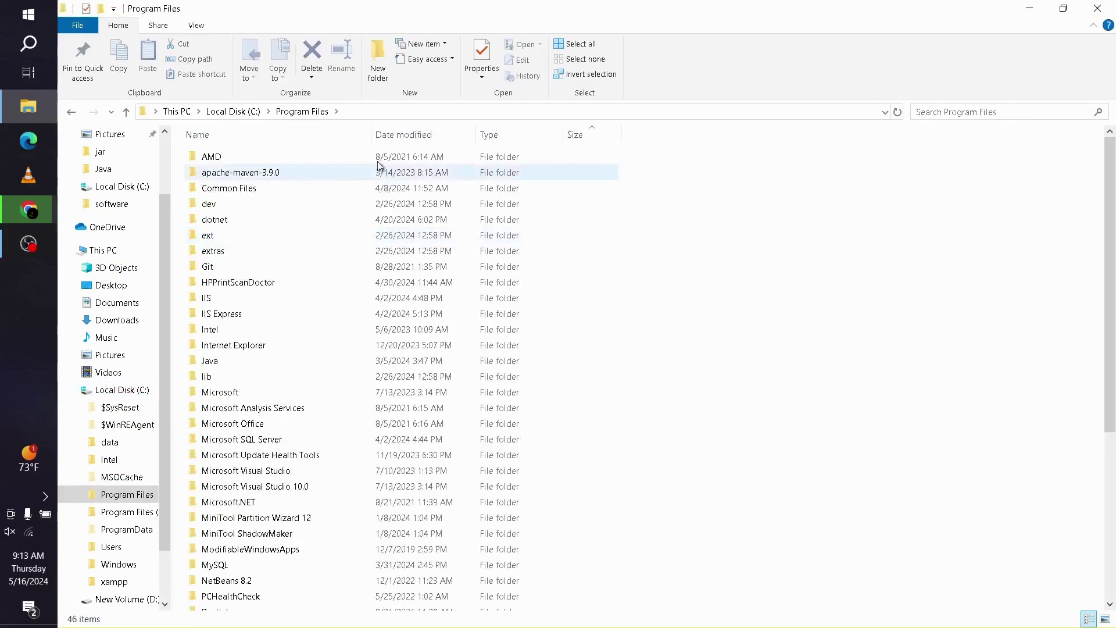
scroll(384, 331, down, 4)
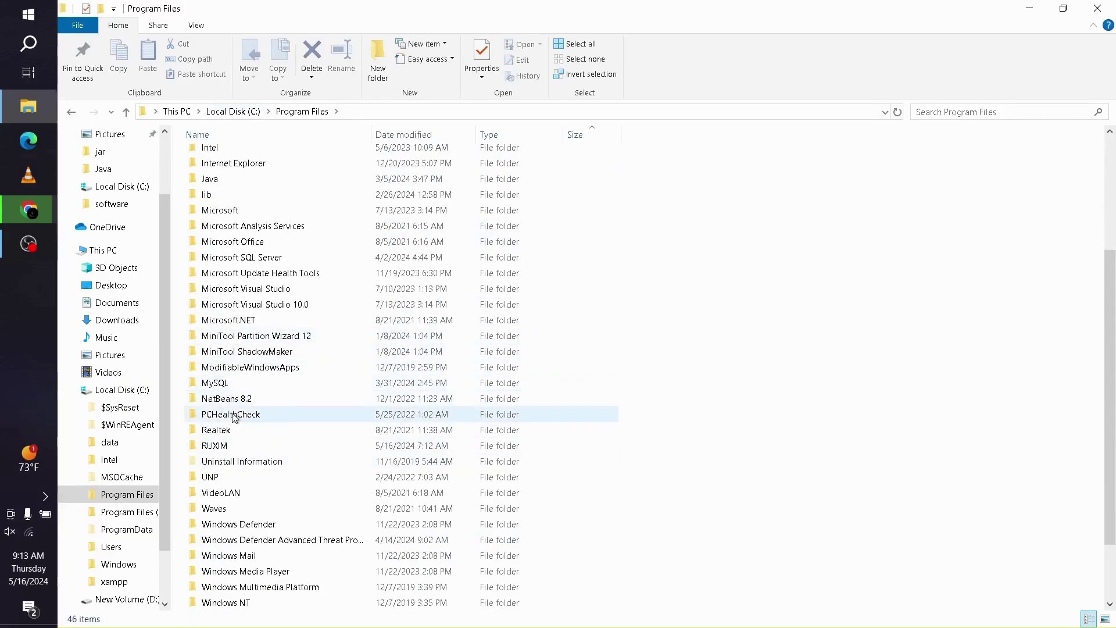
double_click(241, 407)
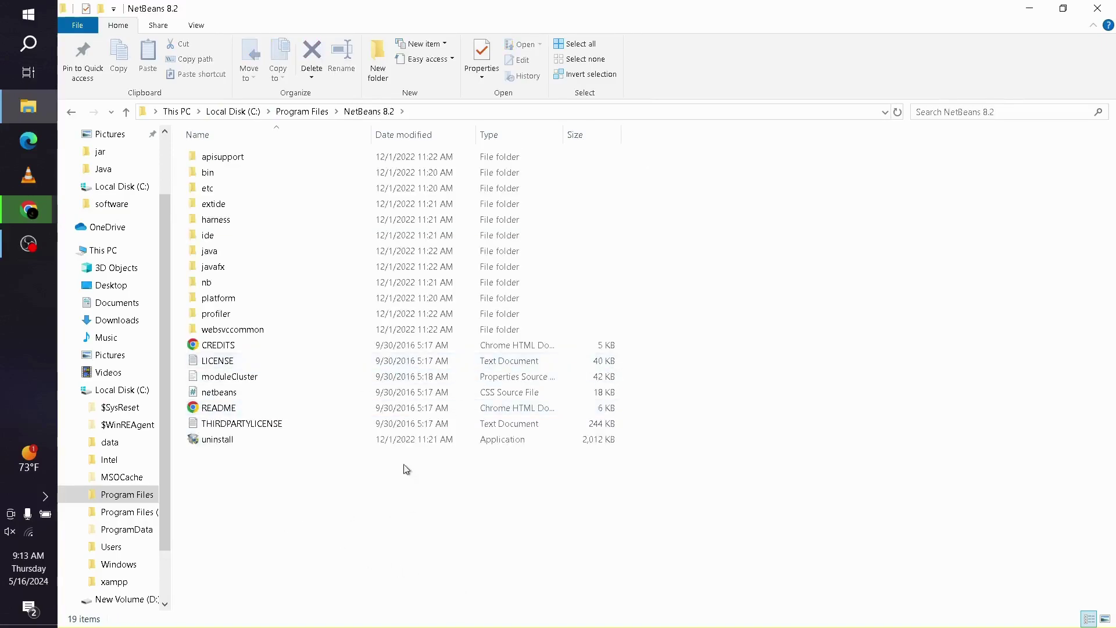
click(213, 175)
double_click(213, 173)
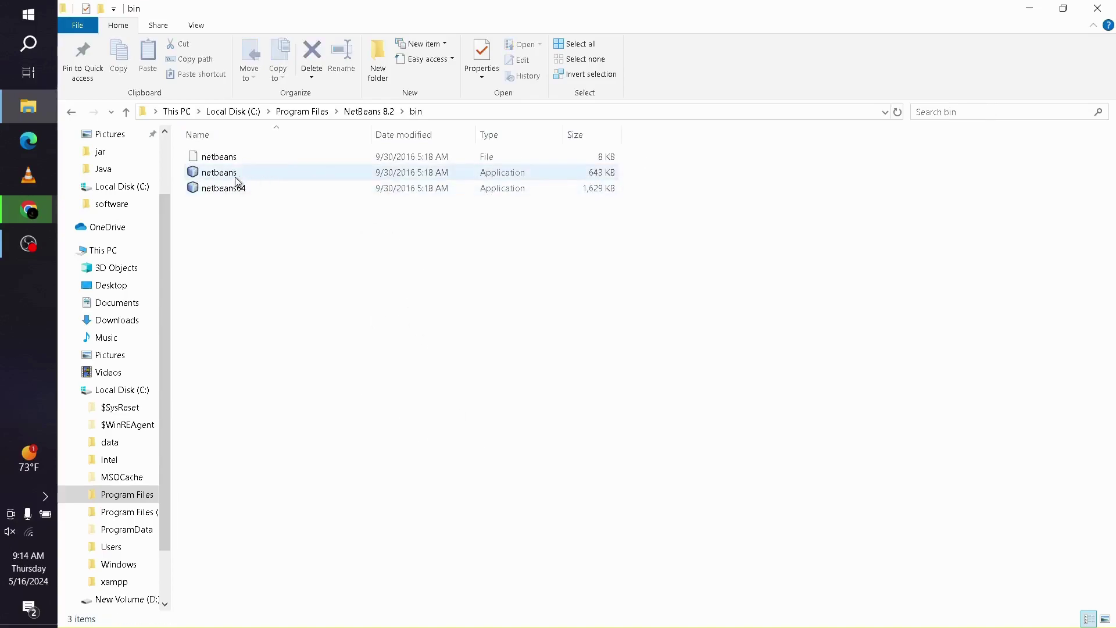
Step: Launch the netbeans application from the bin folder, exit the IDE and clear the file selection
double_click(330, 173)
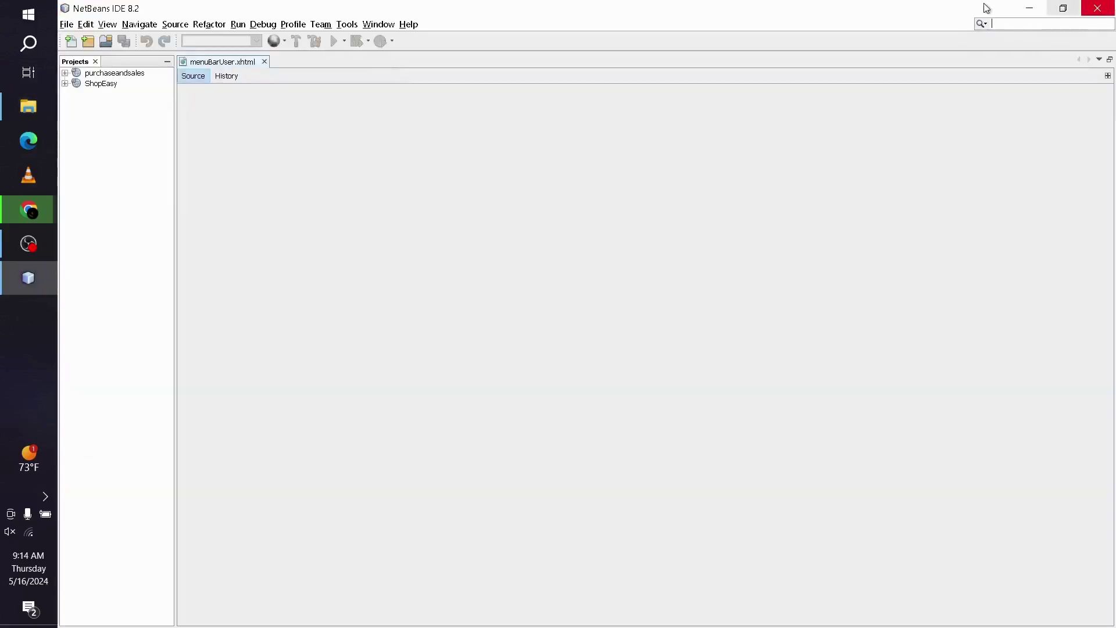
click(1104, 8)
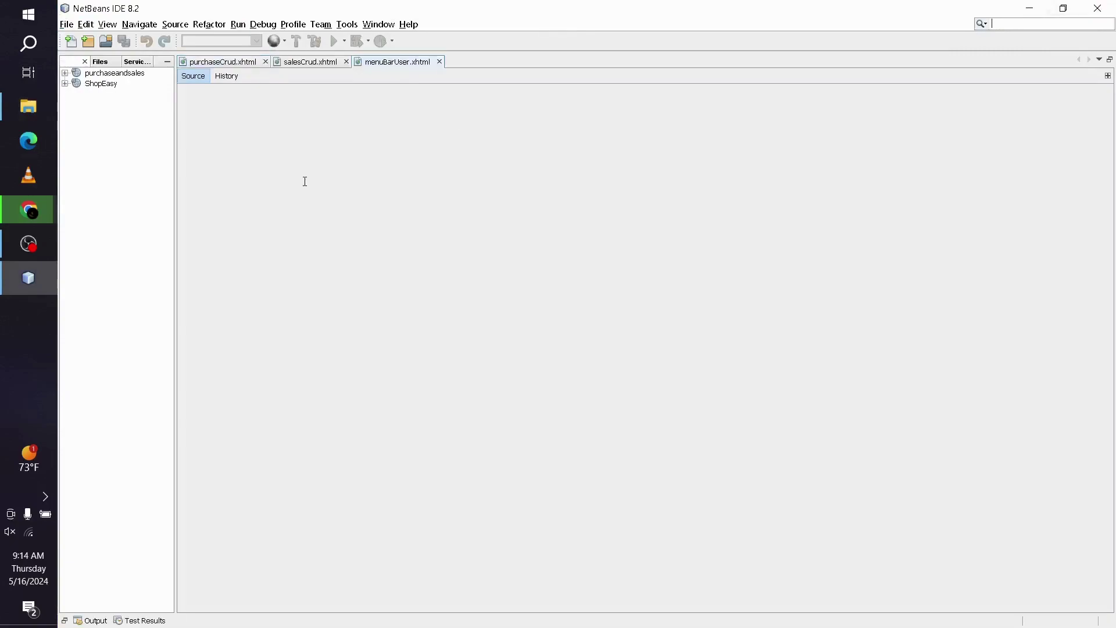
click(629, 371)
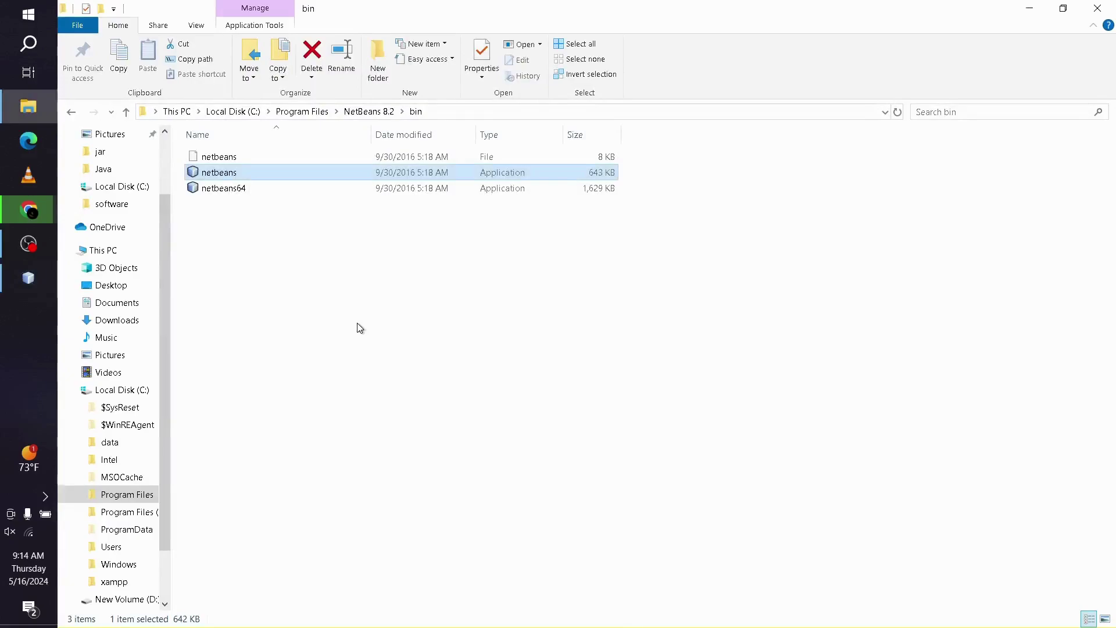
click(359, 327)
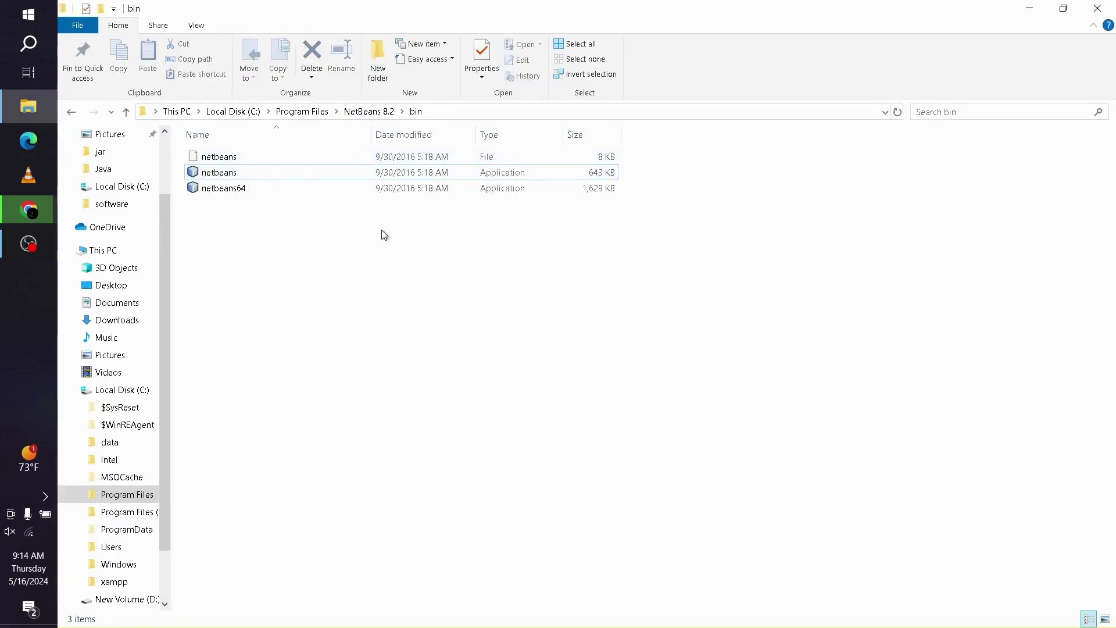
Step: Pin the netbeans application in the bin folder to Start and to the taskbar
click(312, 172)
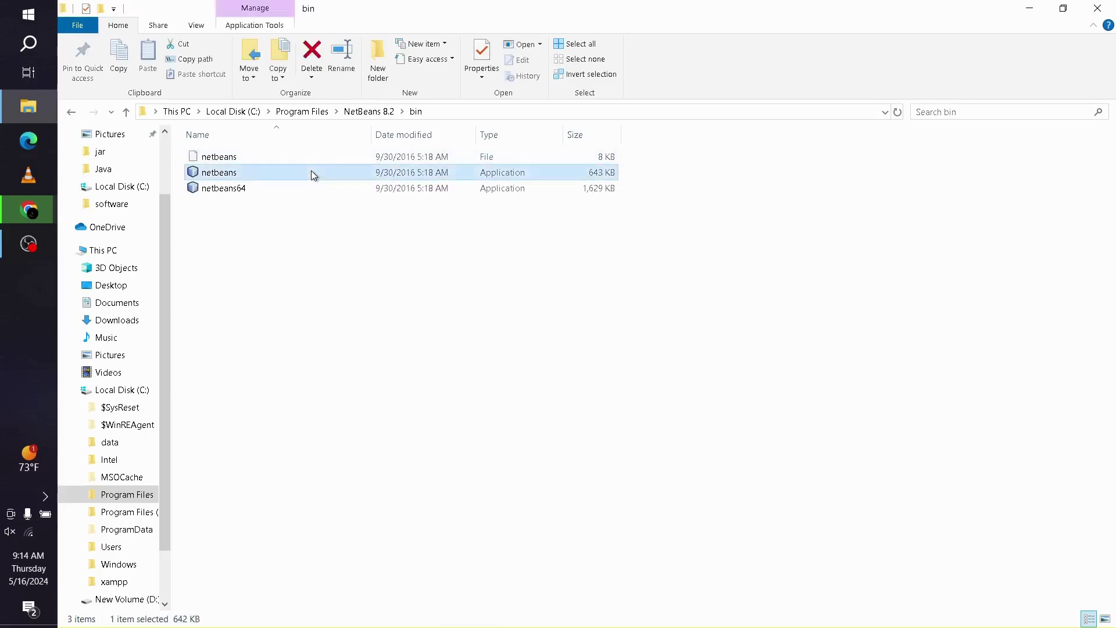
right_click(311, 173)
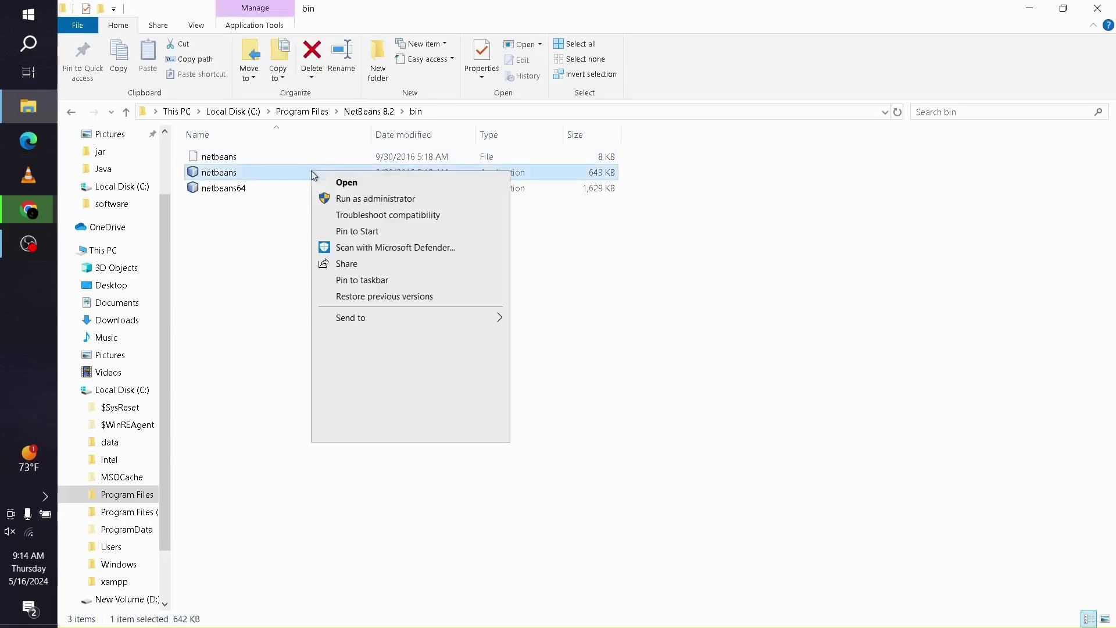
click(381, 235)
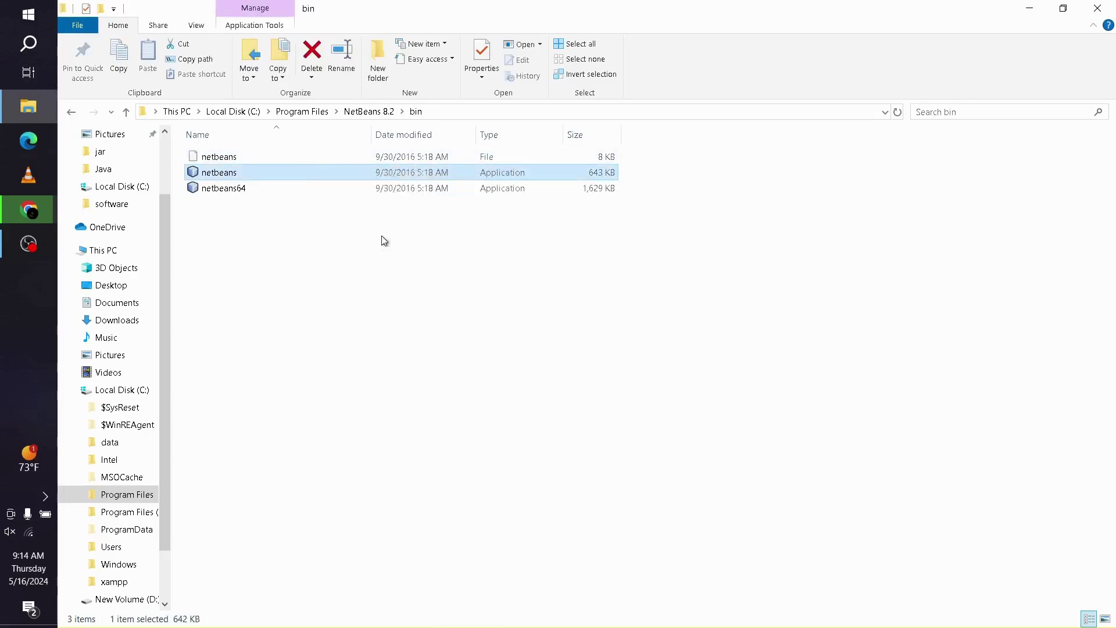
right_click(340, 174)
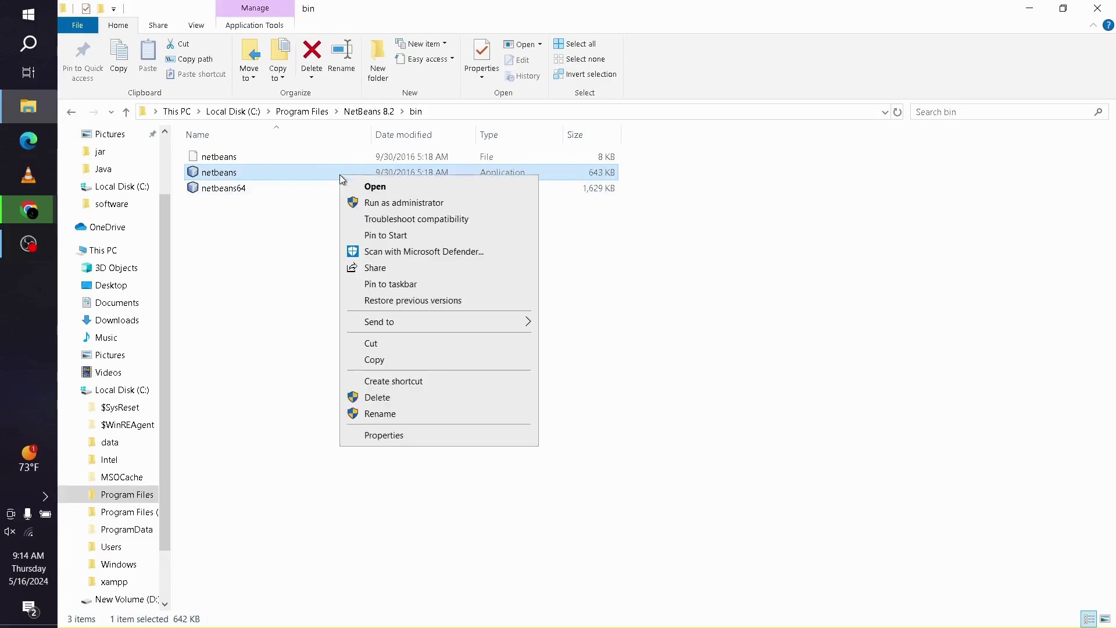
click(400, 284)
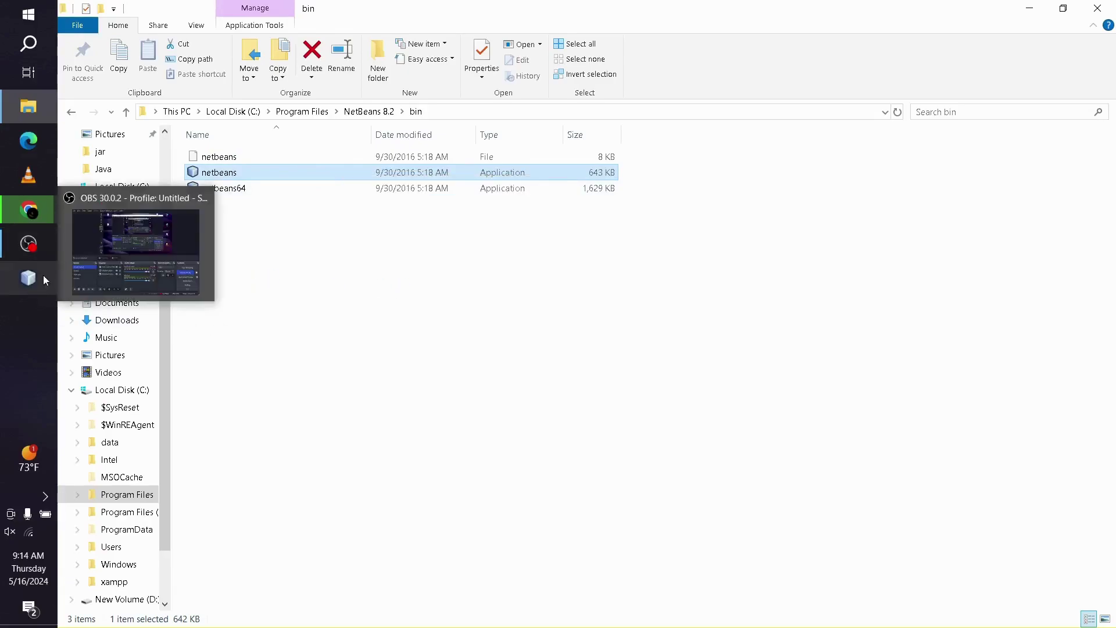
click(840, 188)
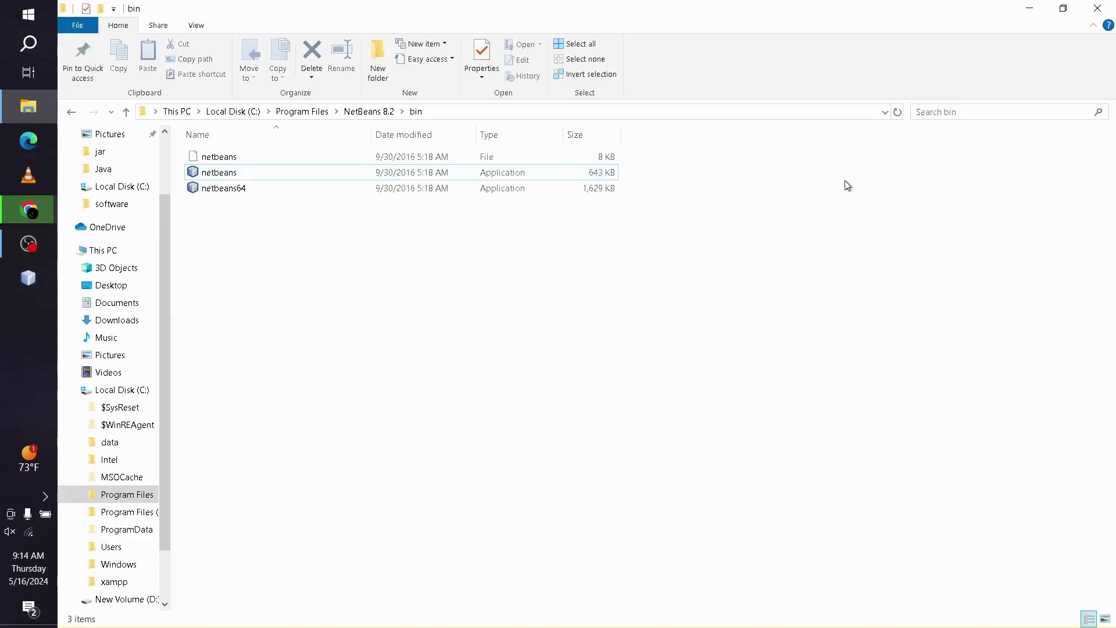